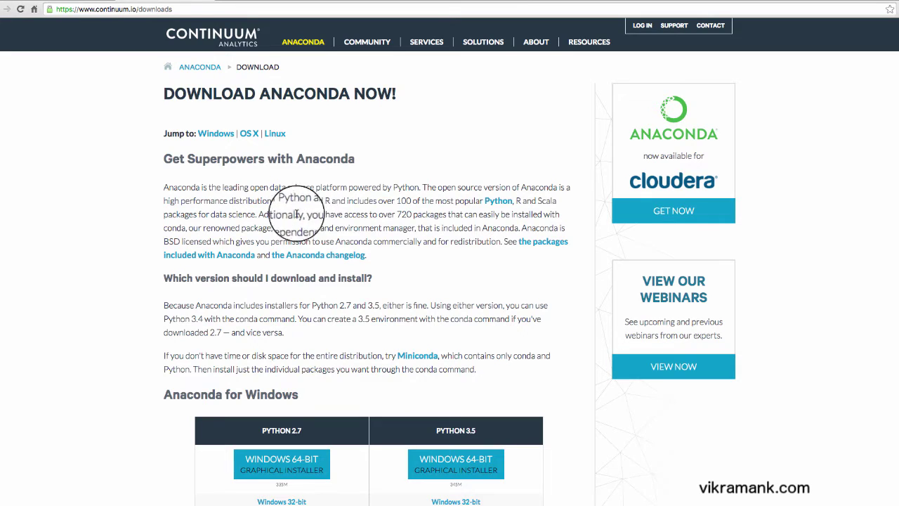
# Highlight the 'over 720 packages' line, then review the Windows, OS X and Linux installers
pyautogui.moveTo(397, 214); pyautogui.dragTo(554, 214)
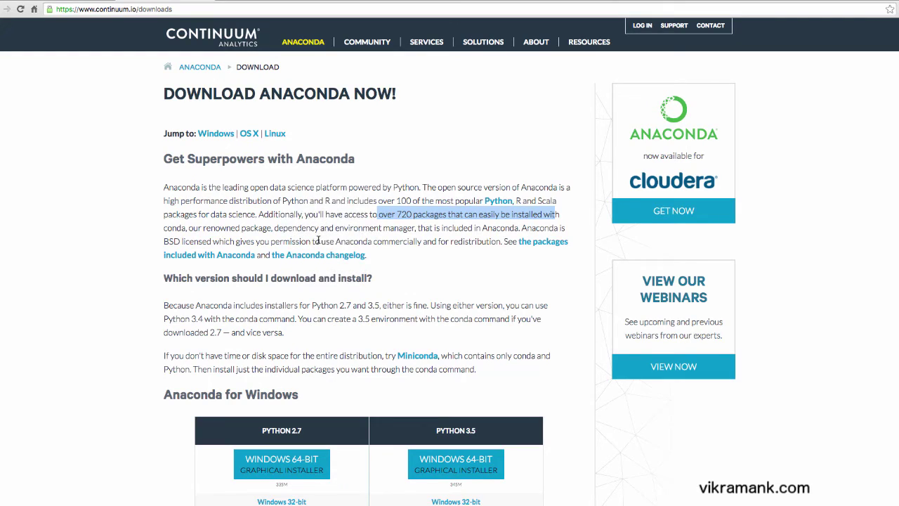
pyautogui.scroll(-6, 318, 240)
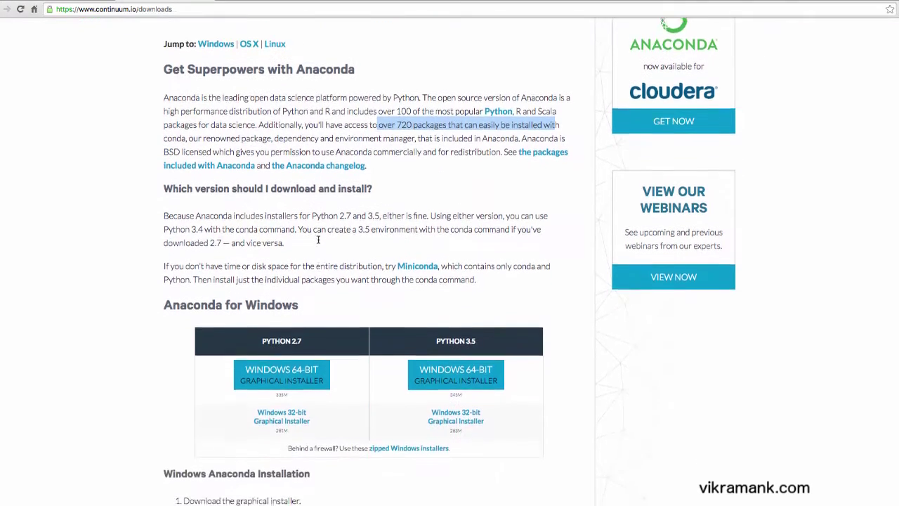
pyautogui.scroll(-7, 319, 238)
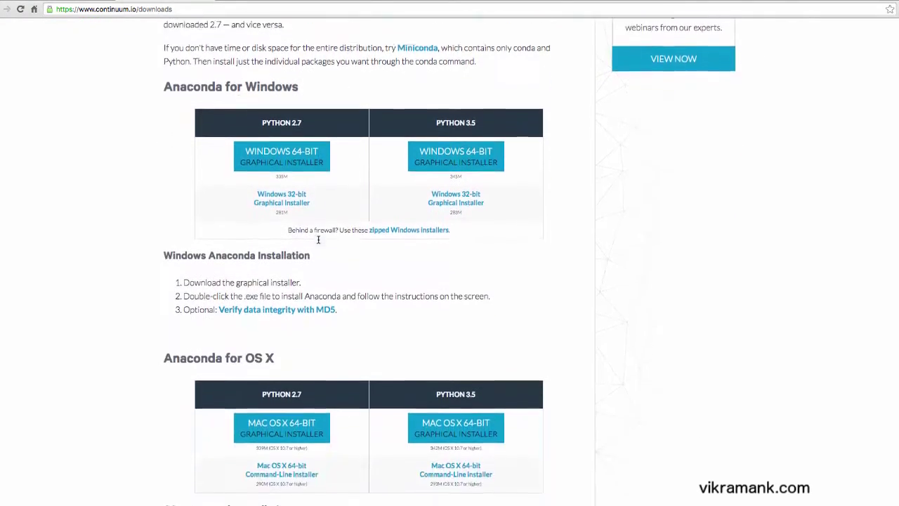
pyautogui.scroll(-1, 343, 262)
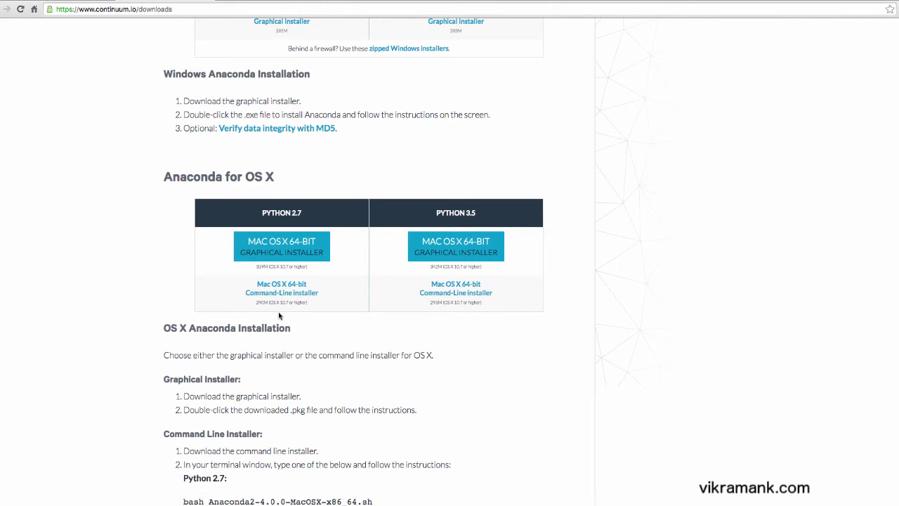
pyautogui.scroll(-1, 279, 316)
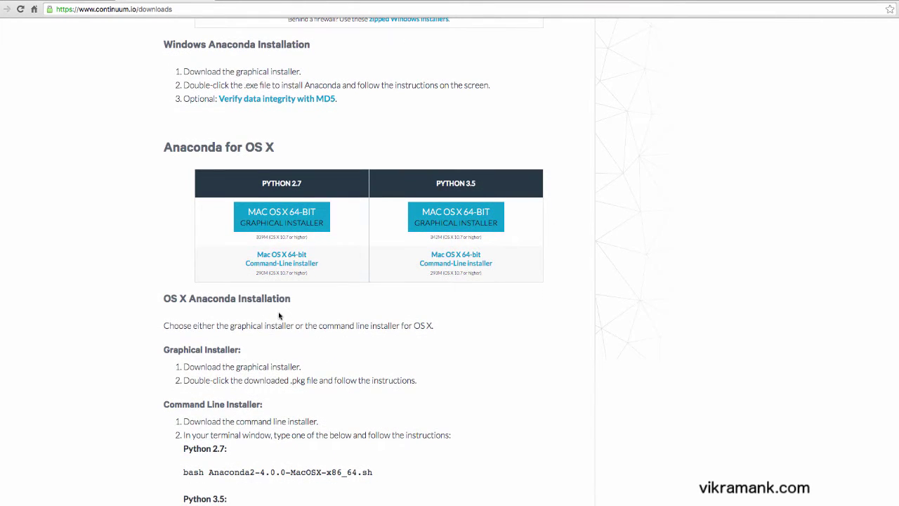
pyautogui.scroll(-2, 279, 315)
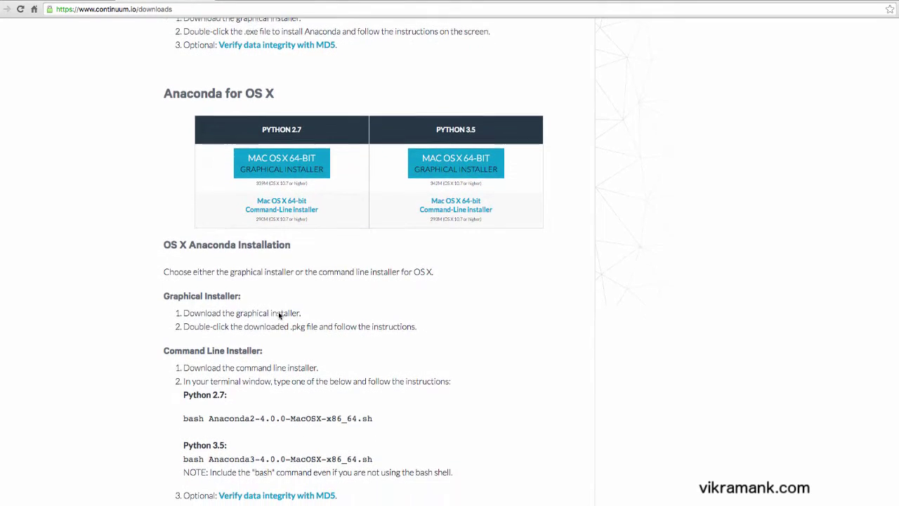
pyautogui.scroll(-10, 278, 315)
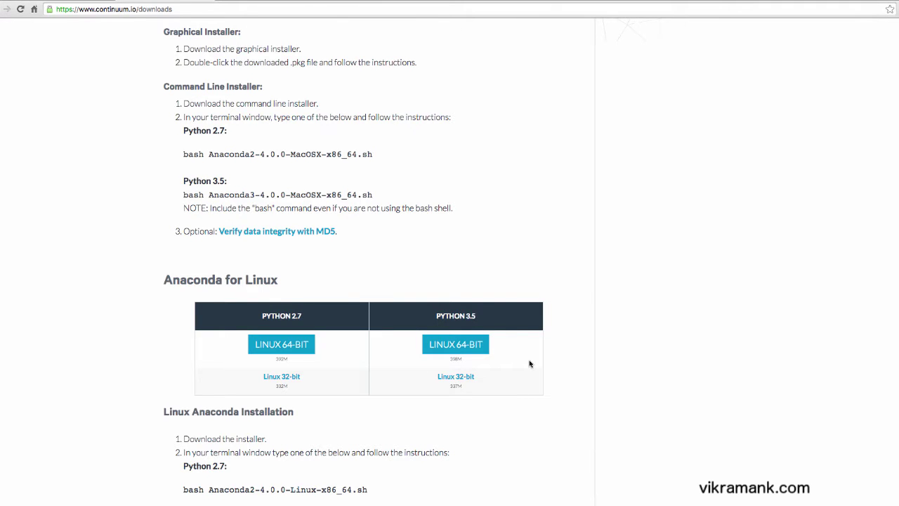
pyautogui.scroll(15, 330, 364)
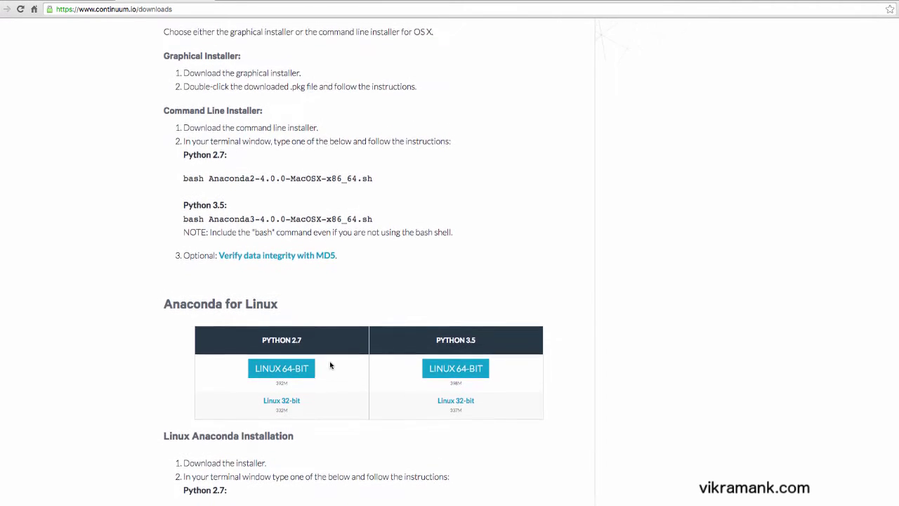
pyautogui.scroll(5, 321, 386)
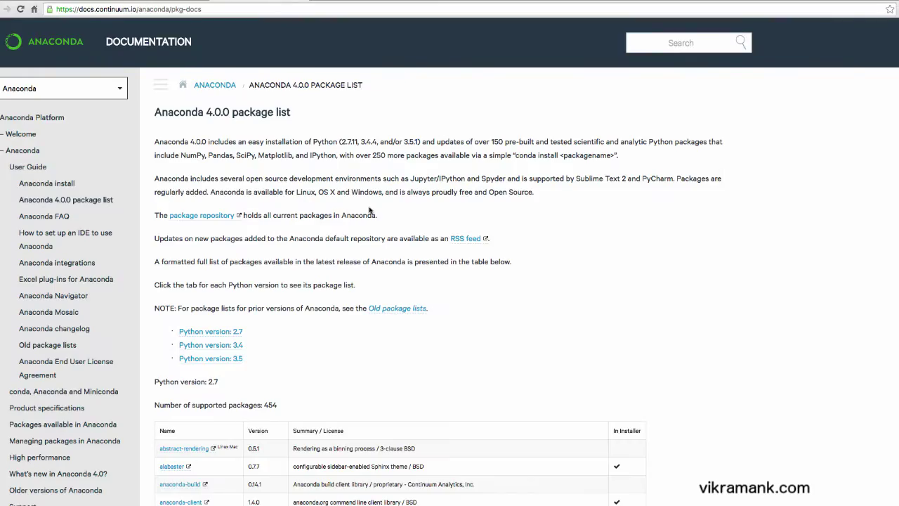
# Scroll the Anaconda pkg-docs table down into the mkl entries
pyautogui.scroll(-4, 369, 210)
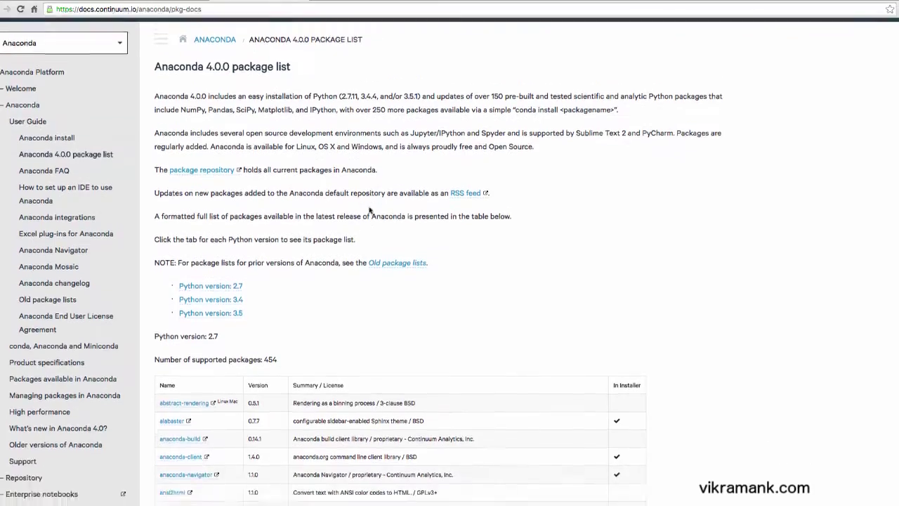
pyautogui.scroll(-2, 369, 210)
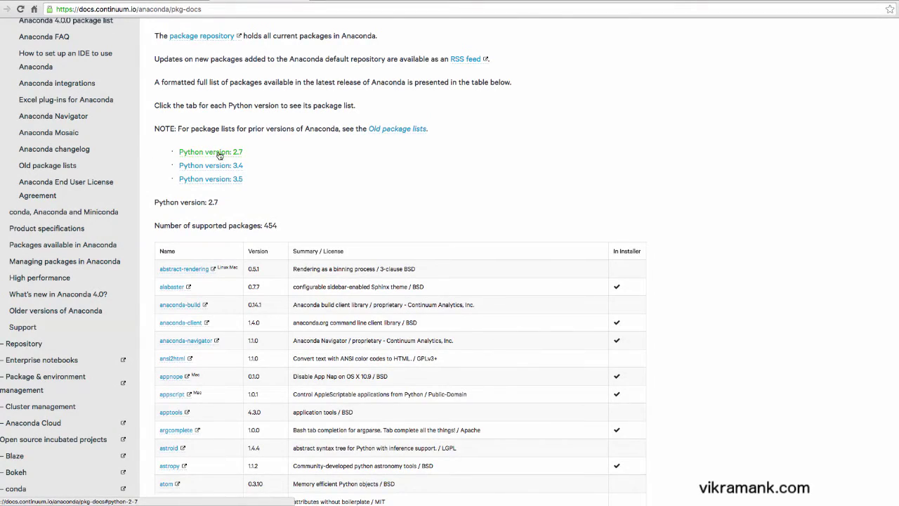
pyautogui.scroll(-3, 281, 161)
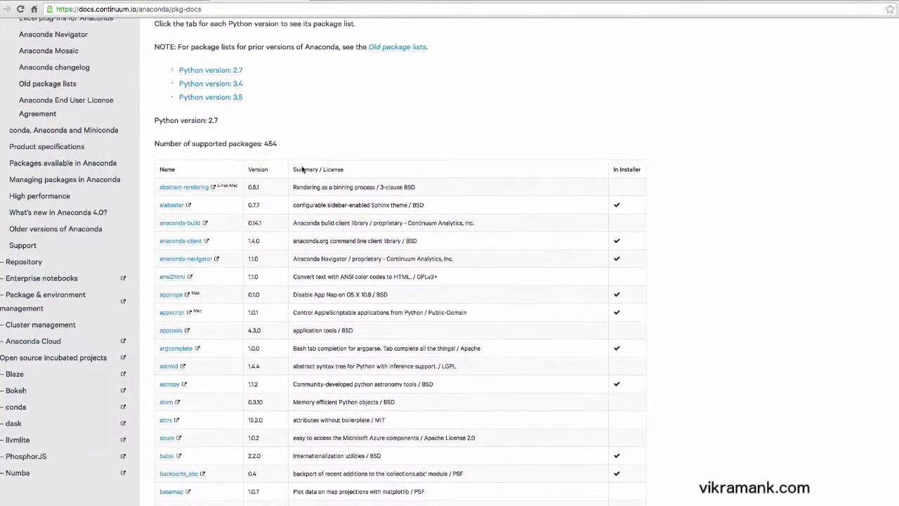
pyautogui.scroll(-1, 303, 168)
pyautogui.scroll(-5, 302, 168)
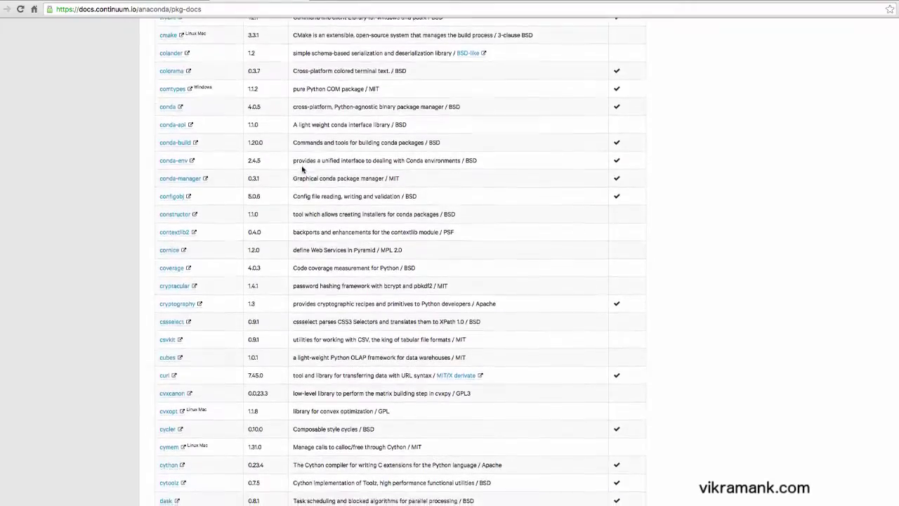
pyautogui.scroll(-20, 303, 169)
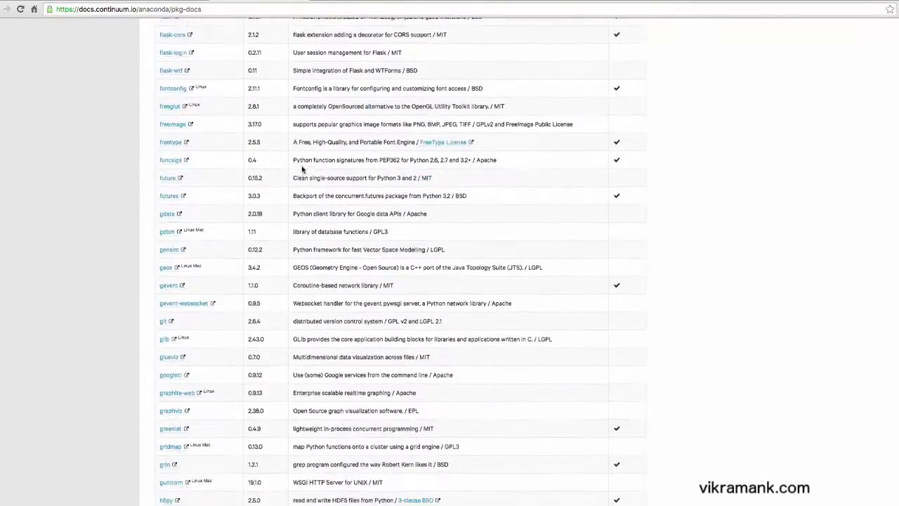
pyautogui.scroll(-20, 303, 169)
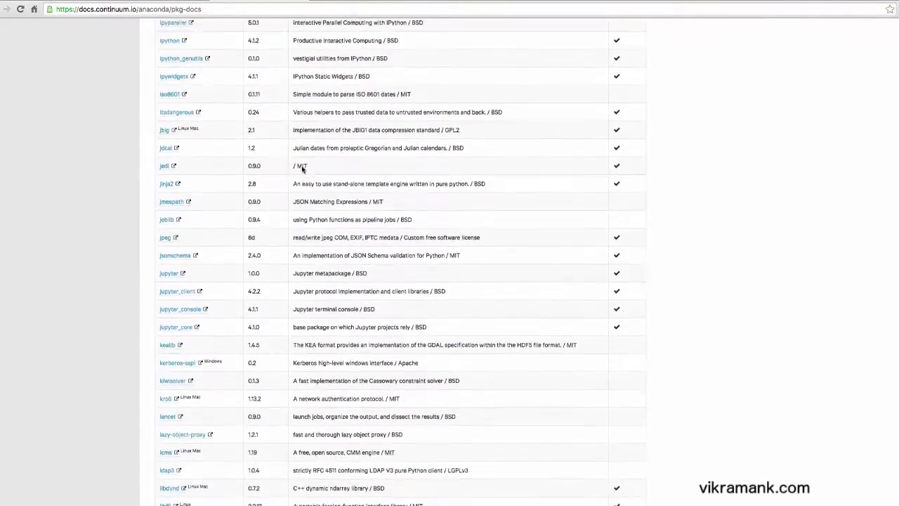
pyautogui.scroll(-5, 303, 169)
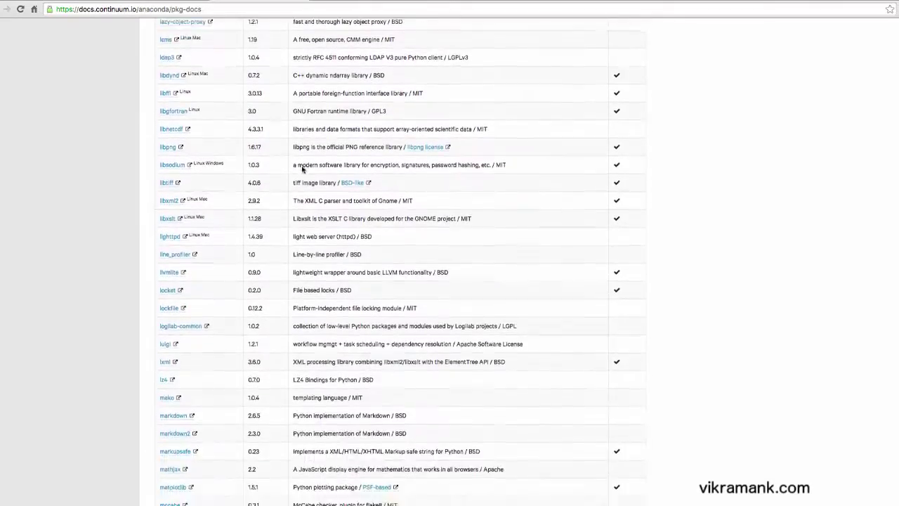
# Continue past the mysql entries to the packages starting with N
pyautogui.scroll(5, 302, 169)
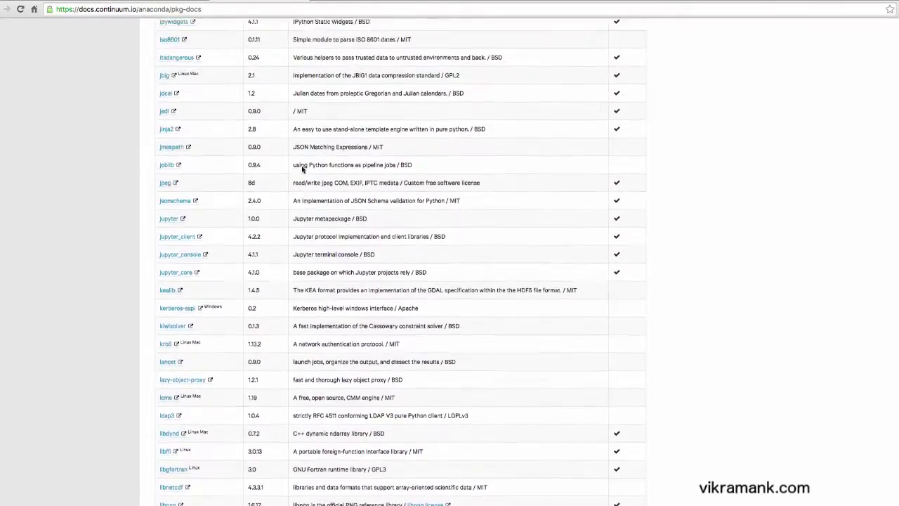
pyautogui.scroll(3, 303, 168)
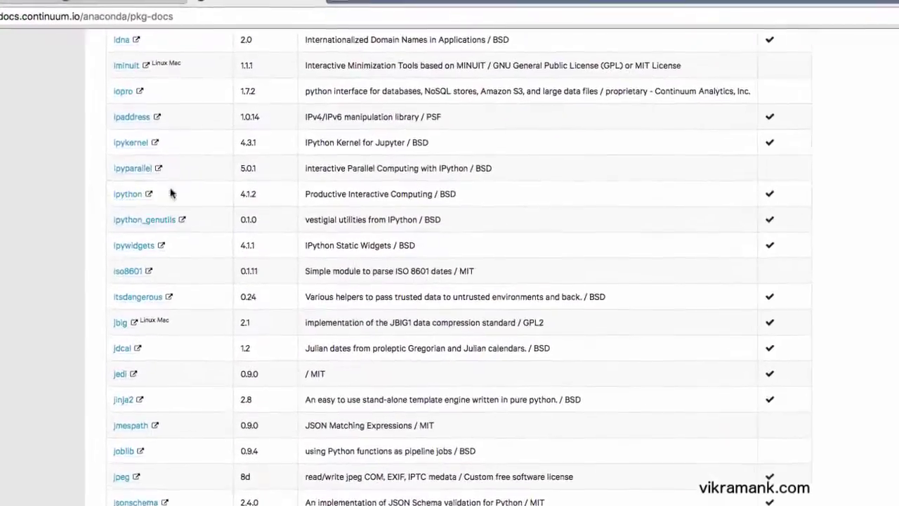
pyautogui.scroll(-8, 120, 279)
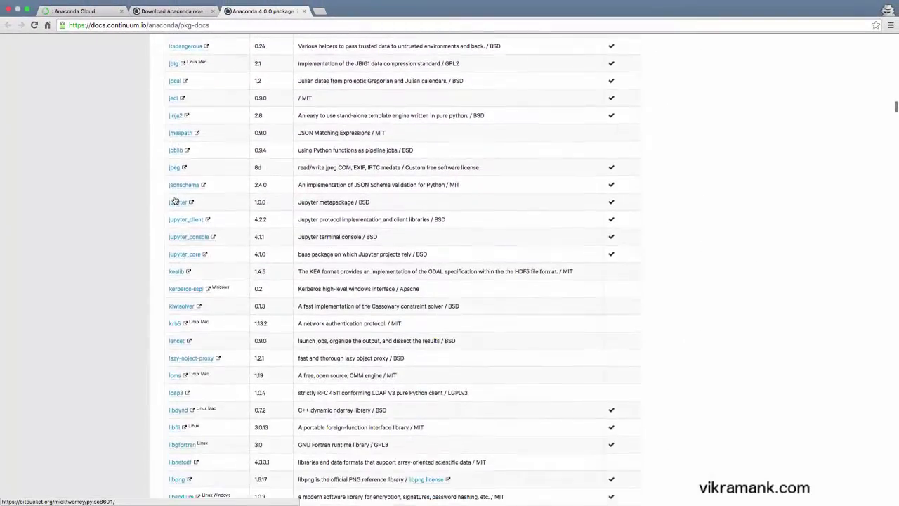
pyautogui.scroll(-7, 175, 201)
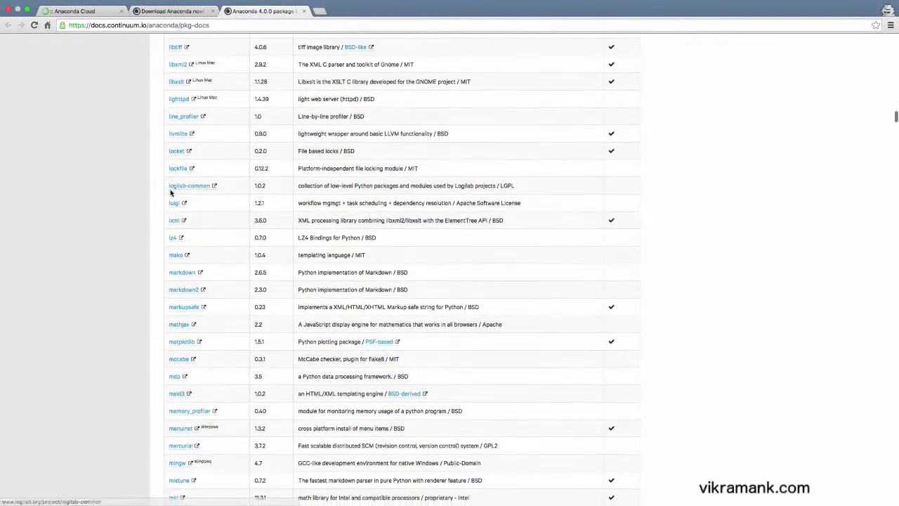
pyautogui.scroll(-1, 171, 193)
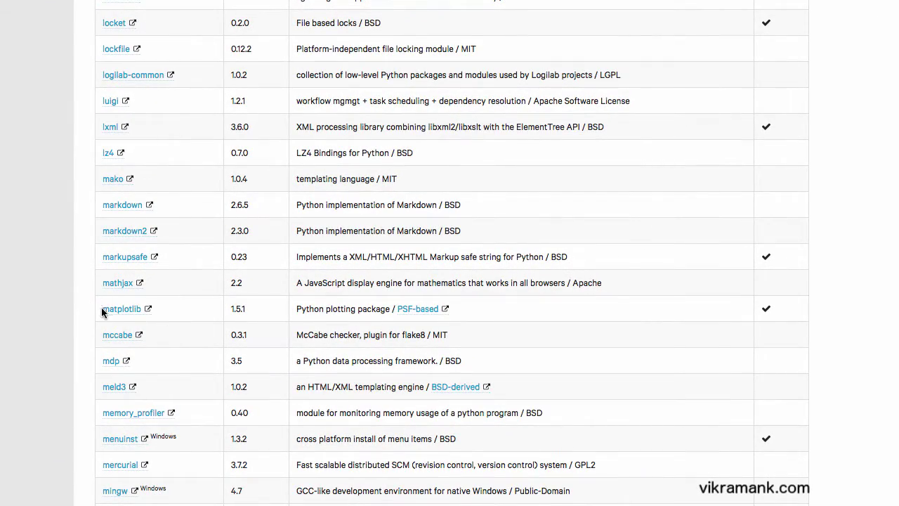
pyautogui.scroll(-3, 175, 289)
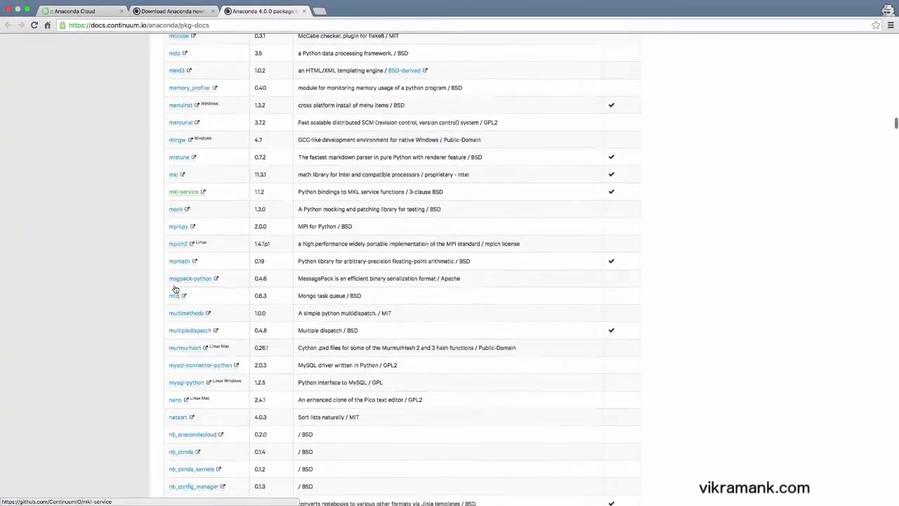
pyautogui.scroll(-10, 174, 289)
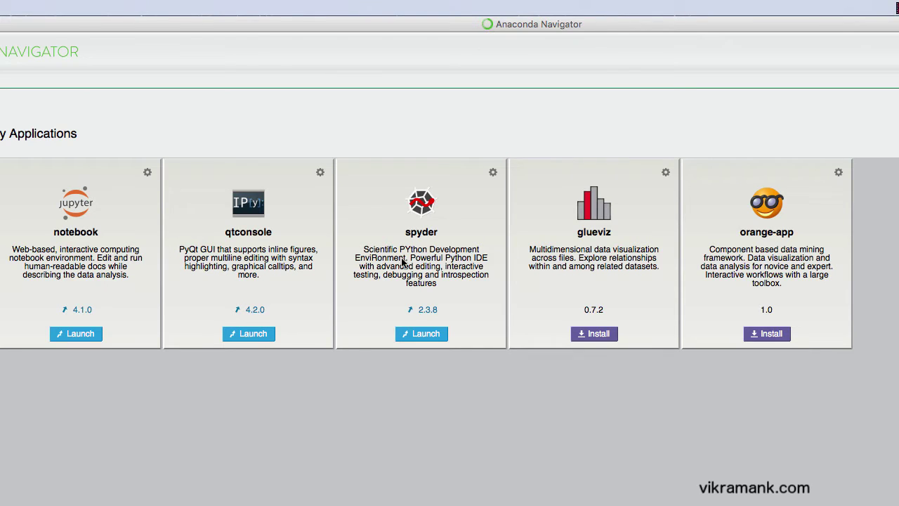
# Launch spyder from the Navigator Home applications list
pyautogui.click(420, 336)
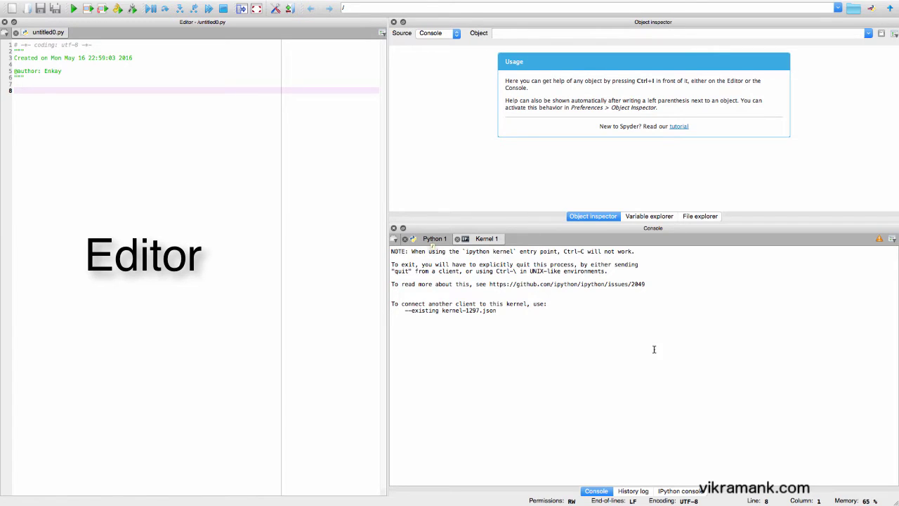
# Run 1+1 and import numpy as np in the IPython console, then return to Console
pyautogui.click(697, 490)
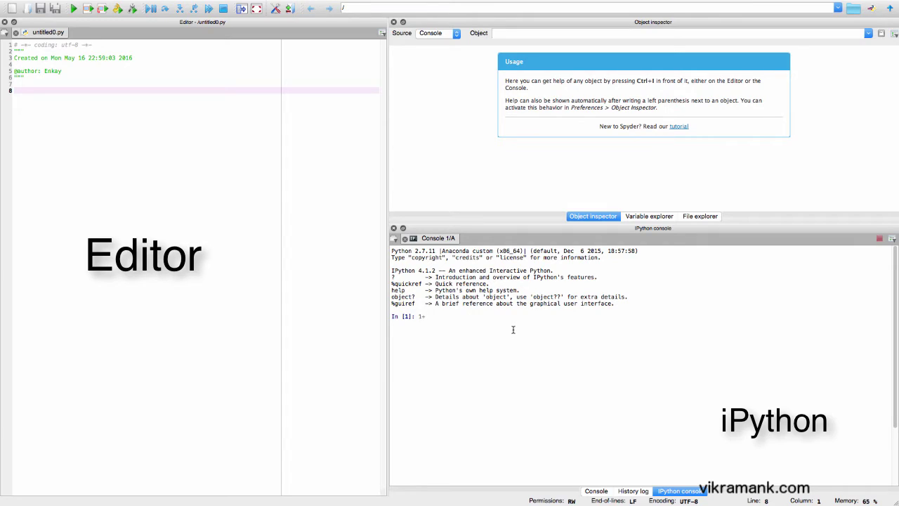
pyautogui.press('Return')
pyautogui.press('Return')
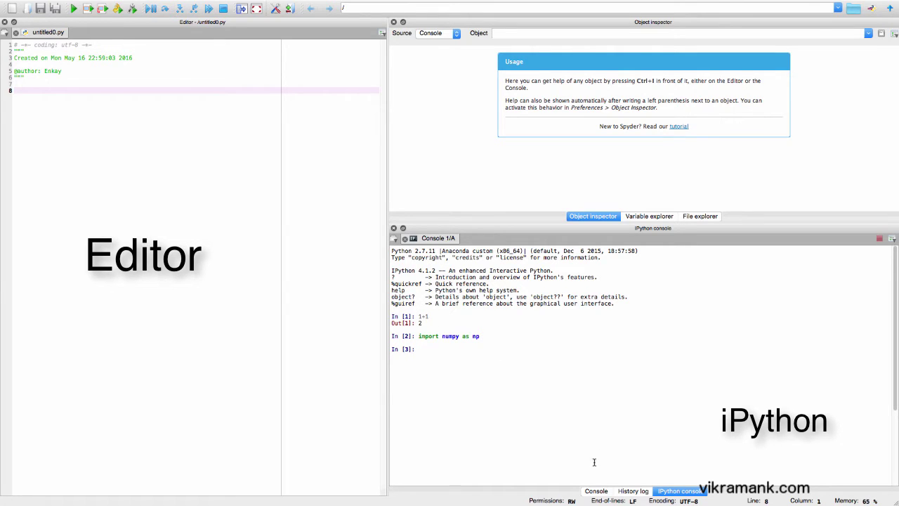
pyautogui.click(597, 491)
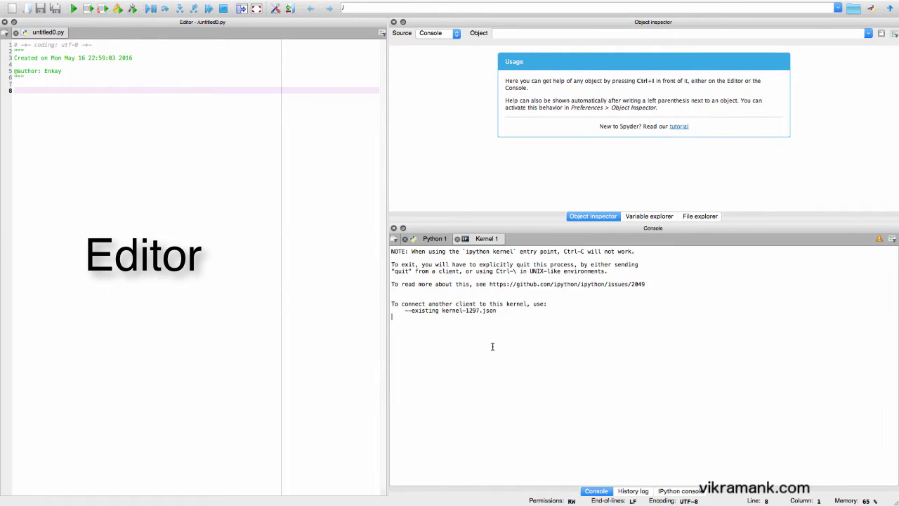
# Import tensorflow as tf in the Python 1 console and create a new untitled1.py script
pyautogui.click(434, 239)
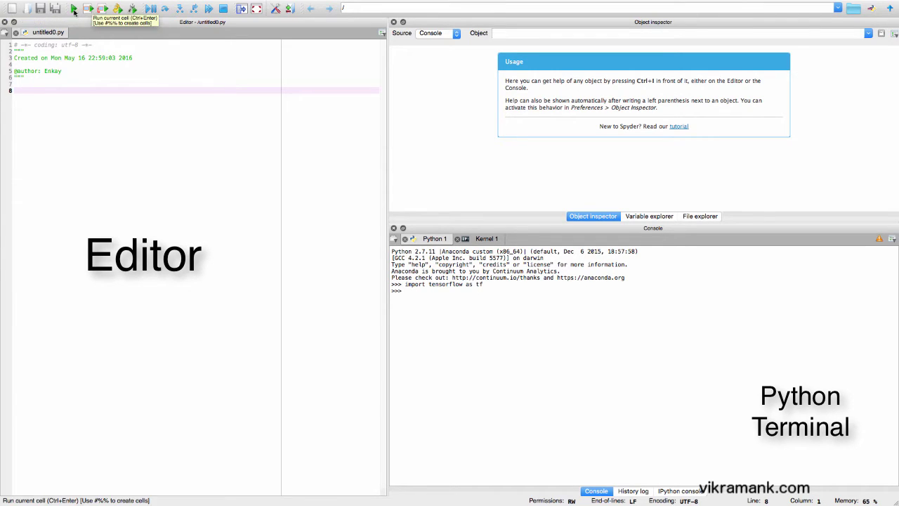
pyautogui.click(12, 8)
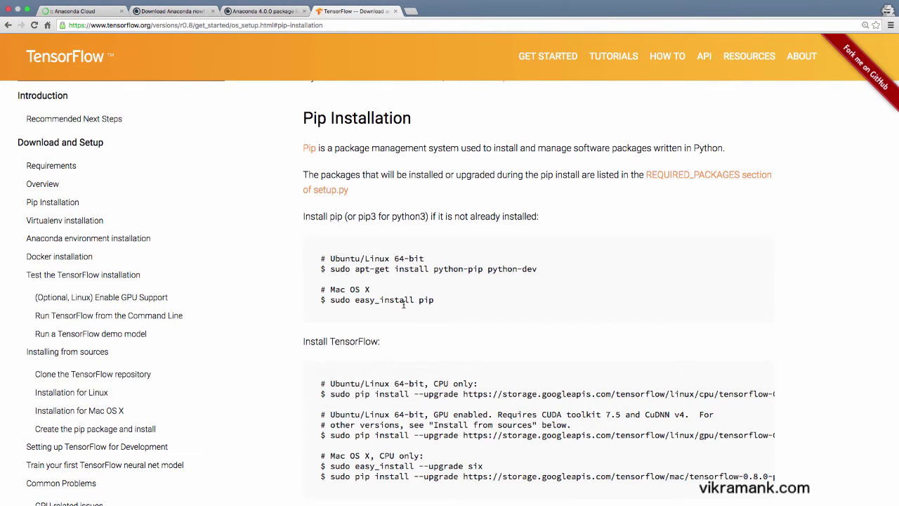
# Scroll the TensorFlow os_setup page through the Pip and Virtualenv installation sections
pyautogui.scroll(-2, 404, 304)
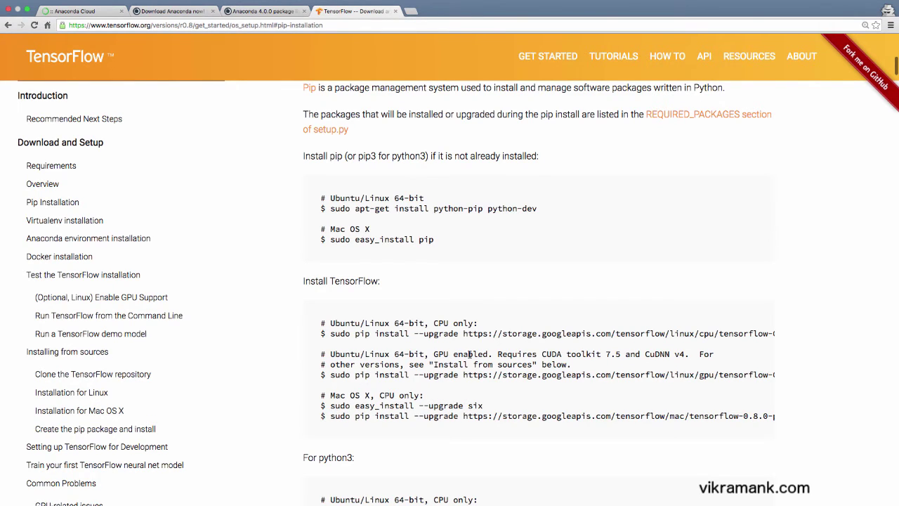
pyautogui.scroll(-1, 436, 352)
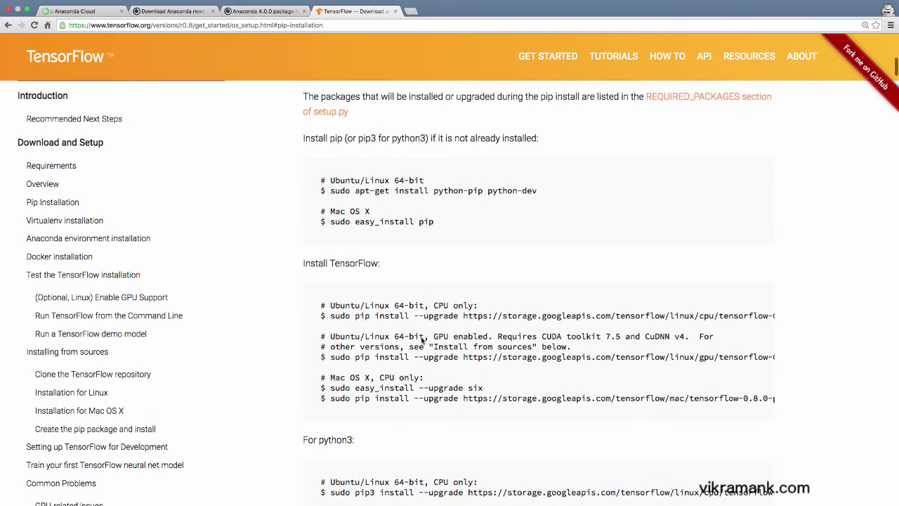
pyautogui.scroll(-1, 406, 341)
pyautogui.scroll(-8, 407, 341)
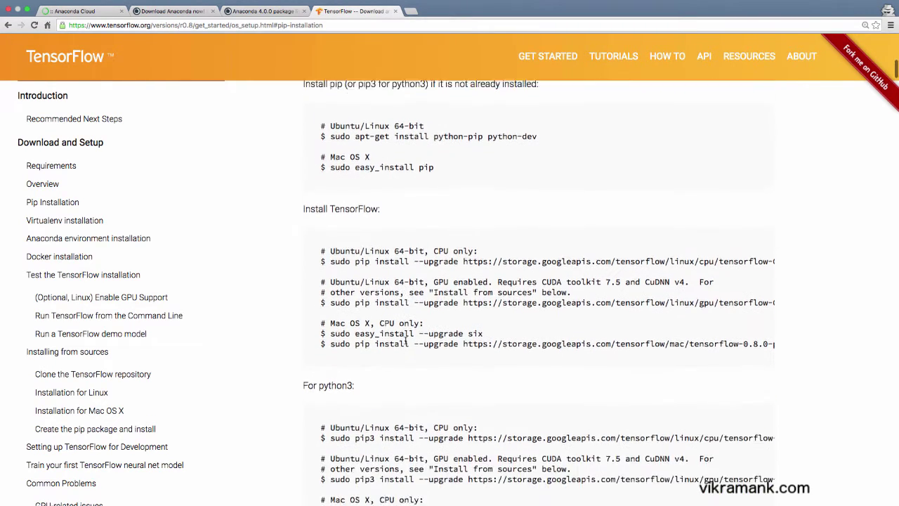
pyautogui.scroll(-16, 405, 340)
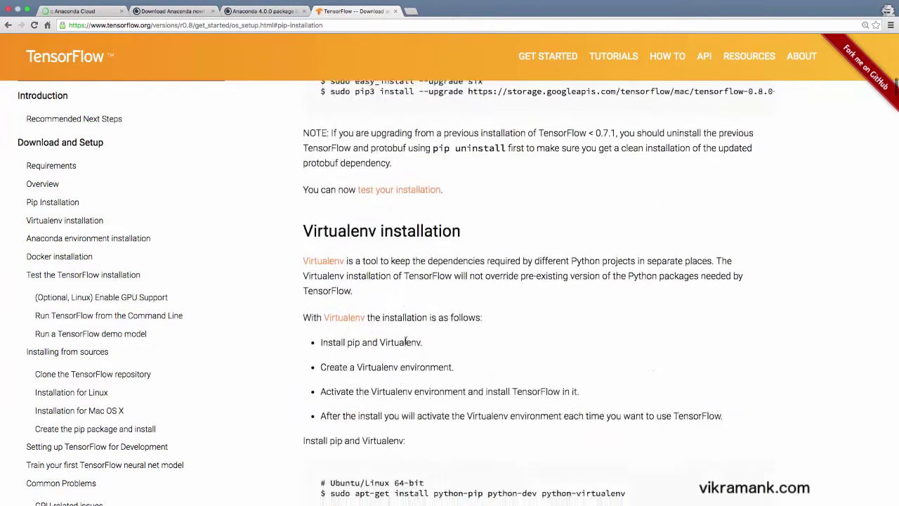
pyautogui.scroll(-13, 405, 341)
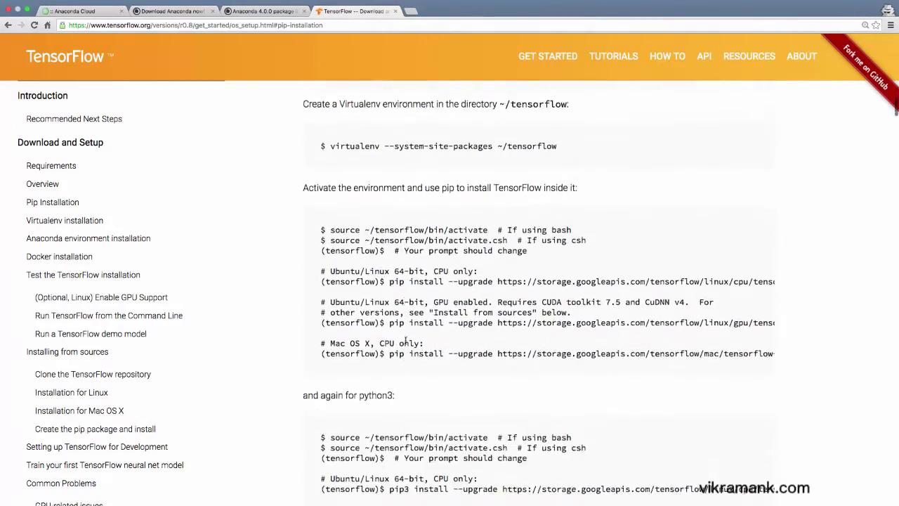
pyautogui.scroll(-9, 405, 340)
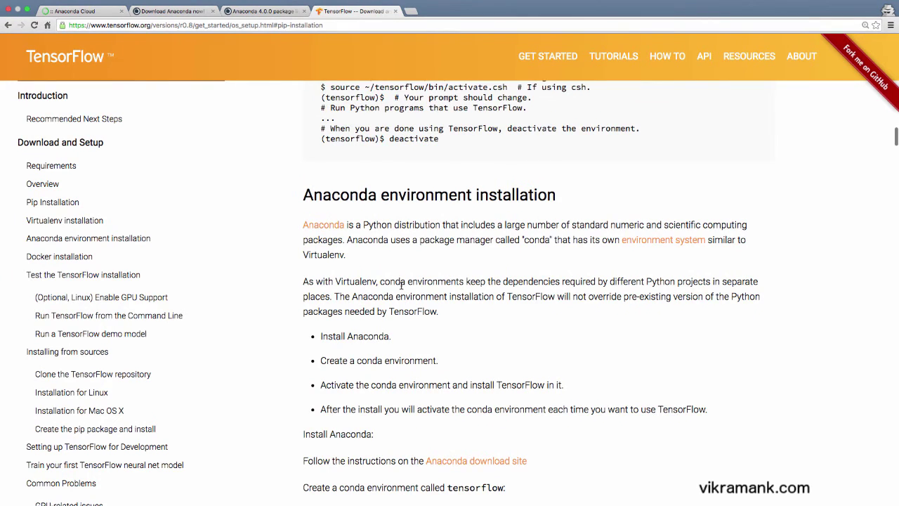
# Continue to the Anaconda section with conda create, source activate and source deactivate commands
pyautogui.scroll(-1, 399, 286)
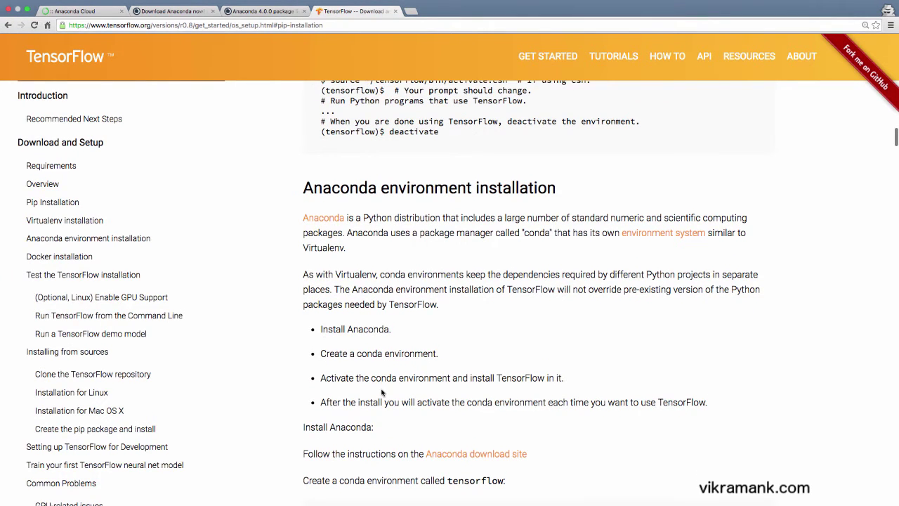
pyautogui.scroll(-3, 344, 356)
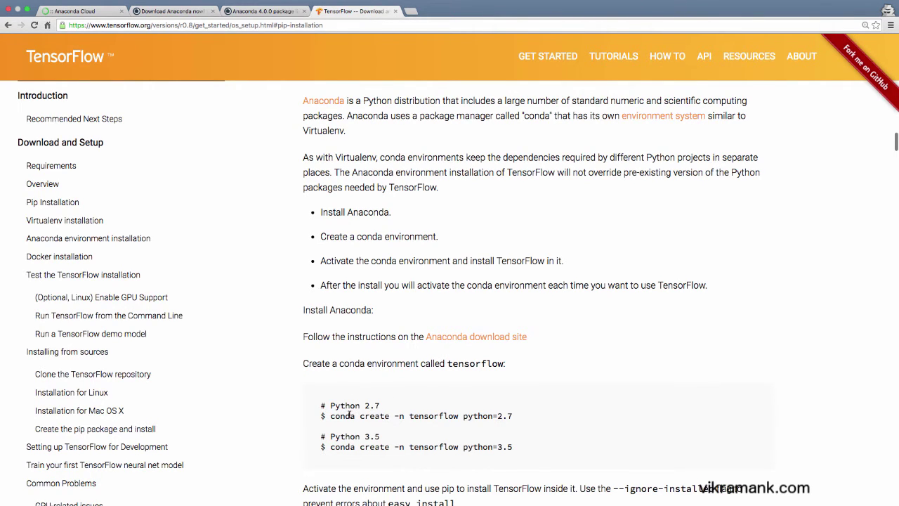
pyautogui.scroll(-5, 489, 415)
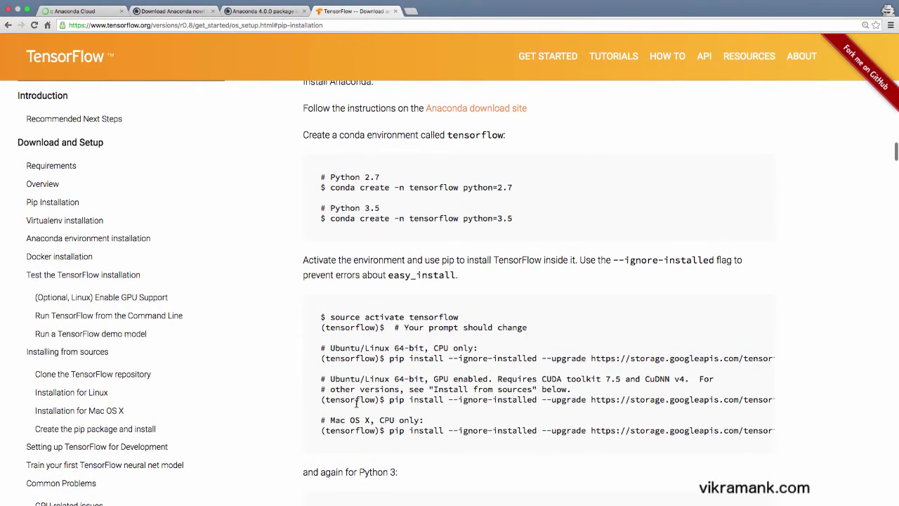
pyautogui.scroll(-4, 357, 404)
pyautogui.scroll(-4, 342, 403)
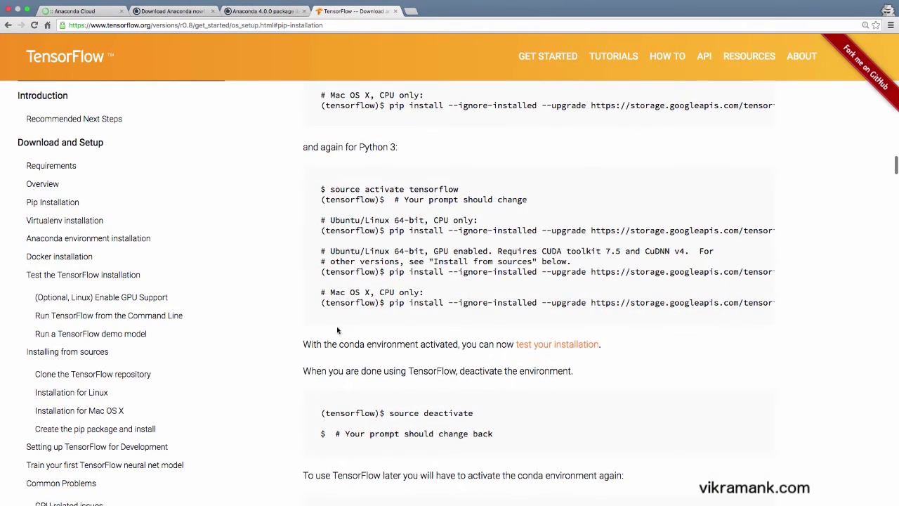
pyautogui.scroll(-2, 349, 435)
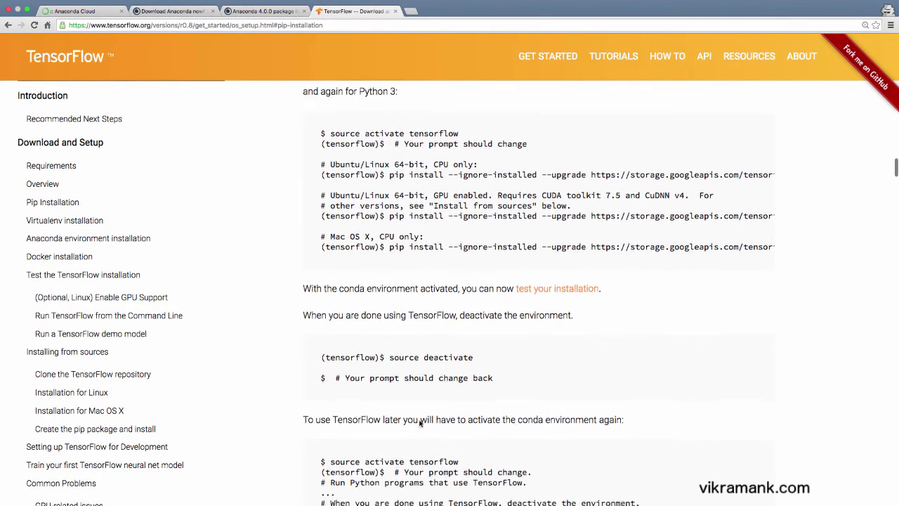
pyautogui.scroll(-1, 499, 441)
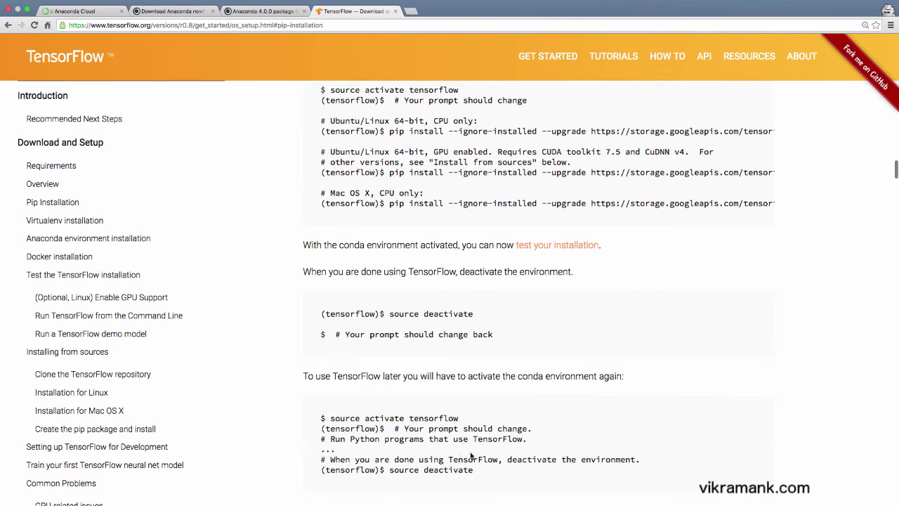